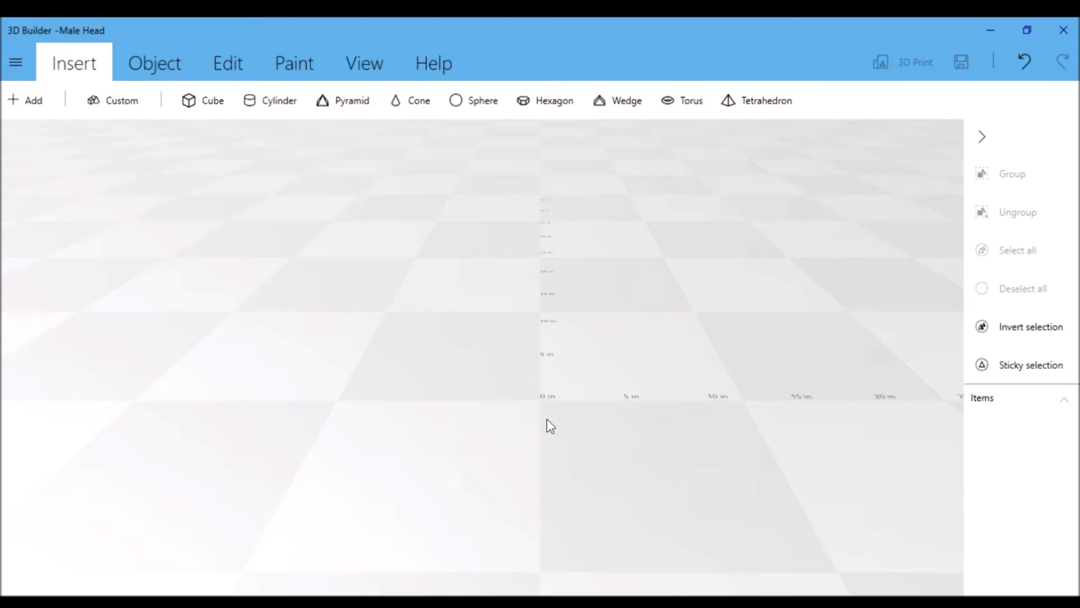
- Open the male head from the recent models and import it in millimetres
left_click(23, 64)
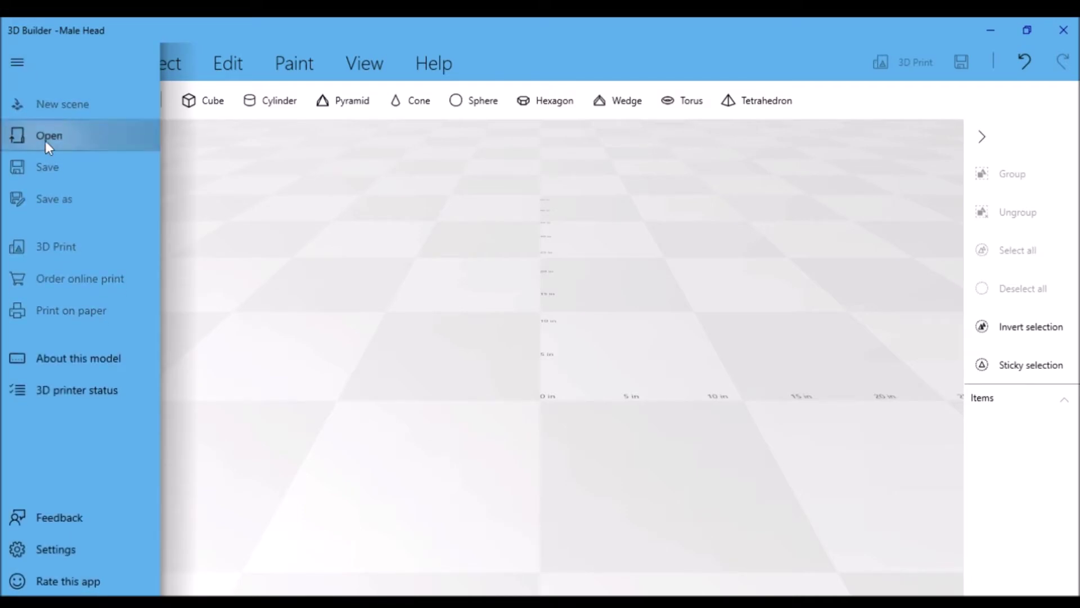
left_click(45, 141)
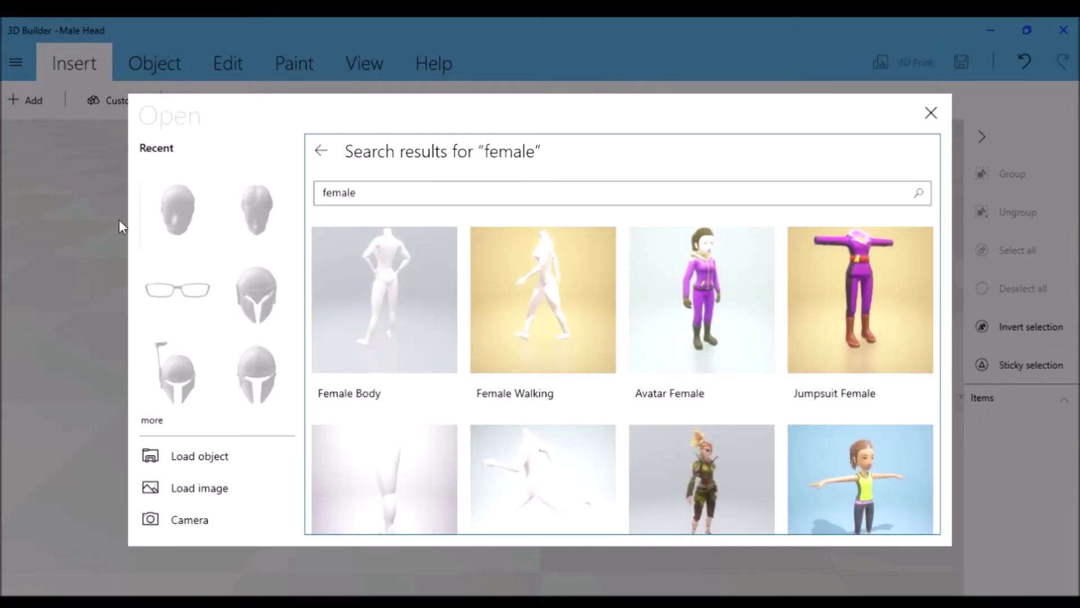
left_click(174, 215)
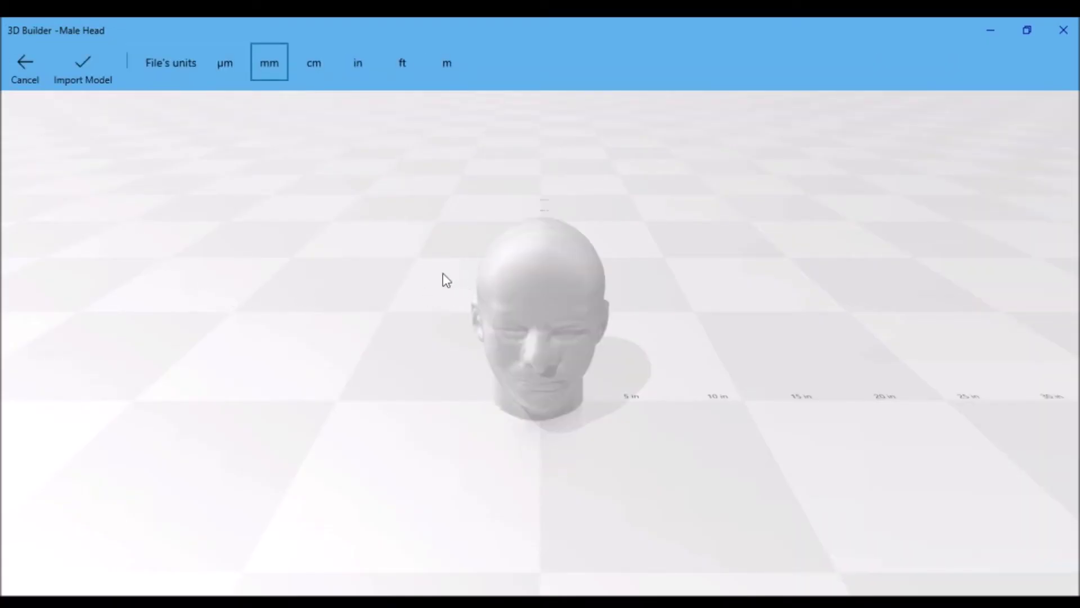
left_click(87, 65)
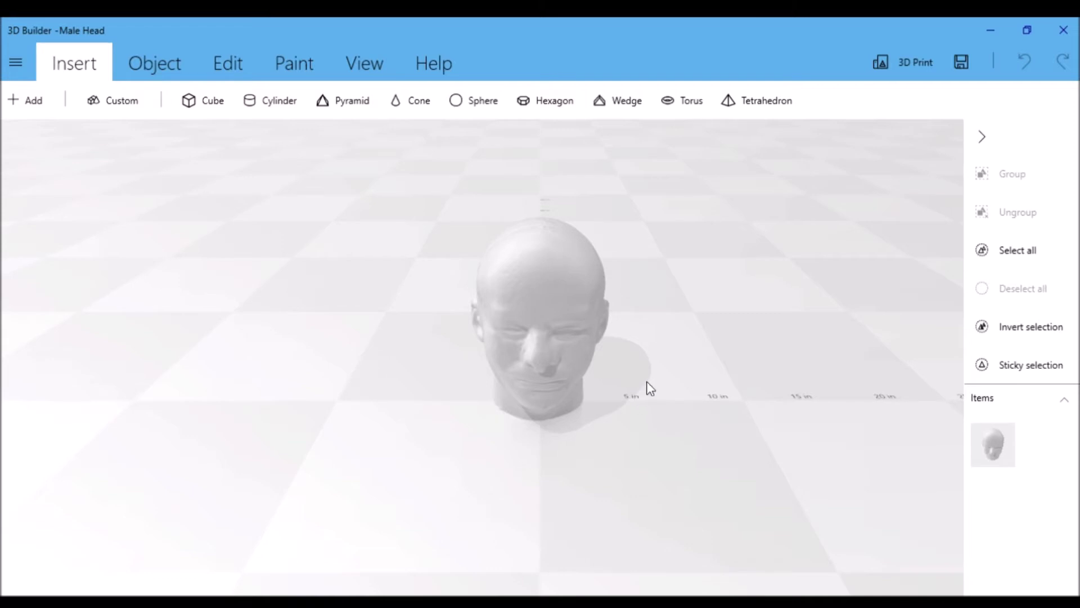
- Scale the head proportionally to an X size of 6.375 in
left_click(566, 285)
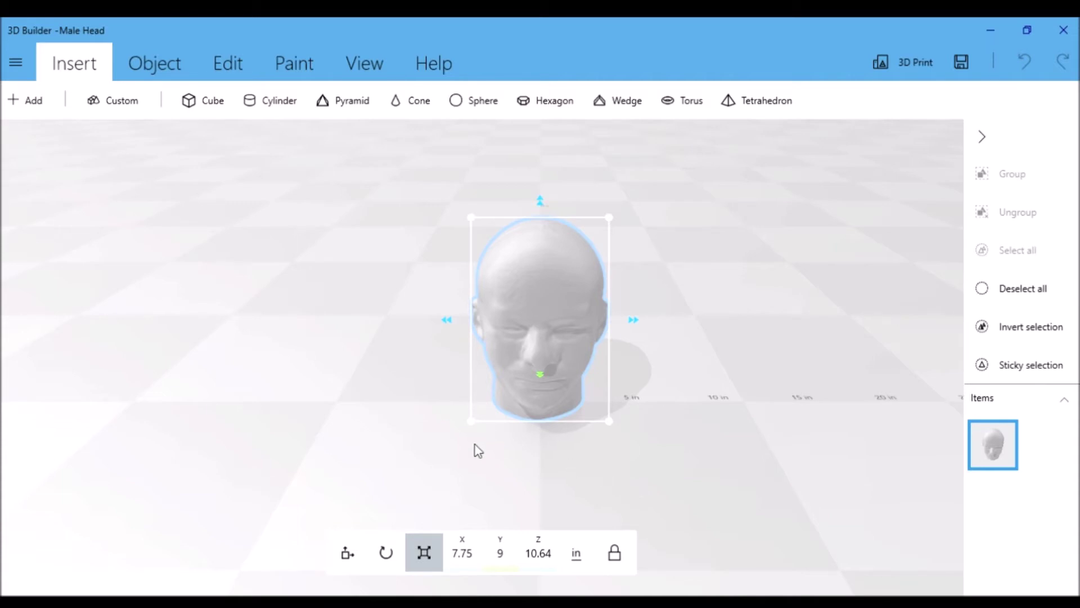
left_click(463, 553)
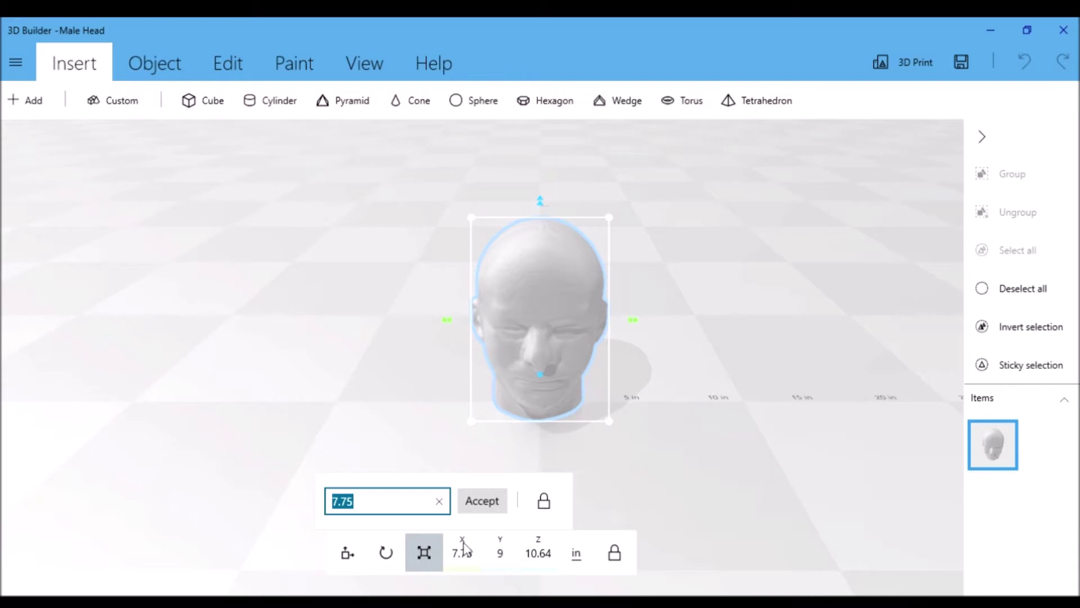
type("6.375")
key("Return")
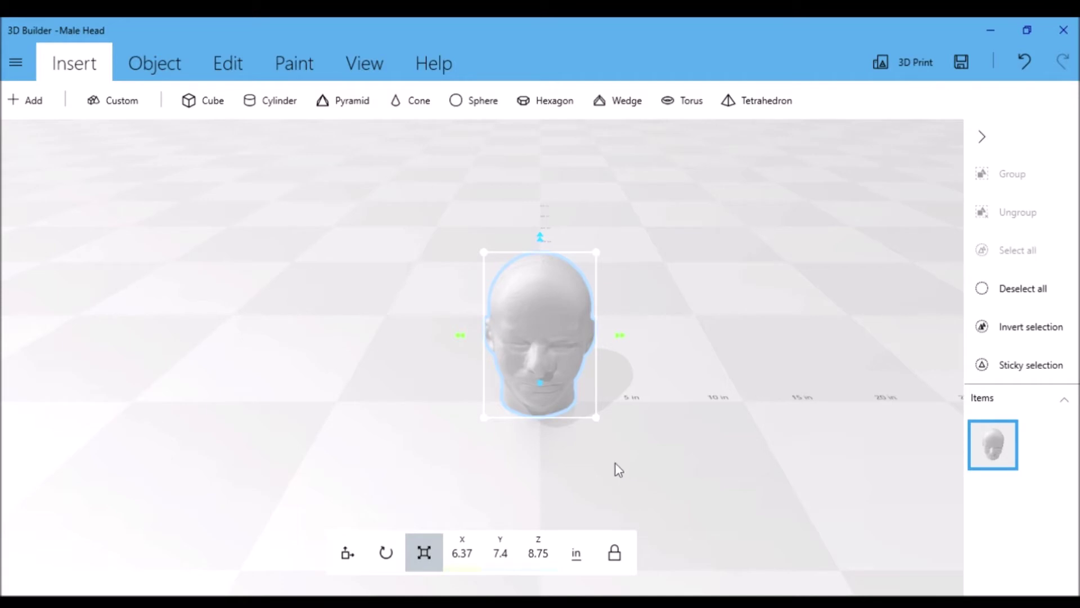
- Unlock the head's proportions and set only its Y size to 7.25 in
left_click_drag(615, 463, 616, 428)
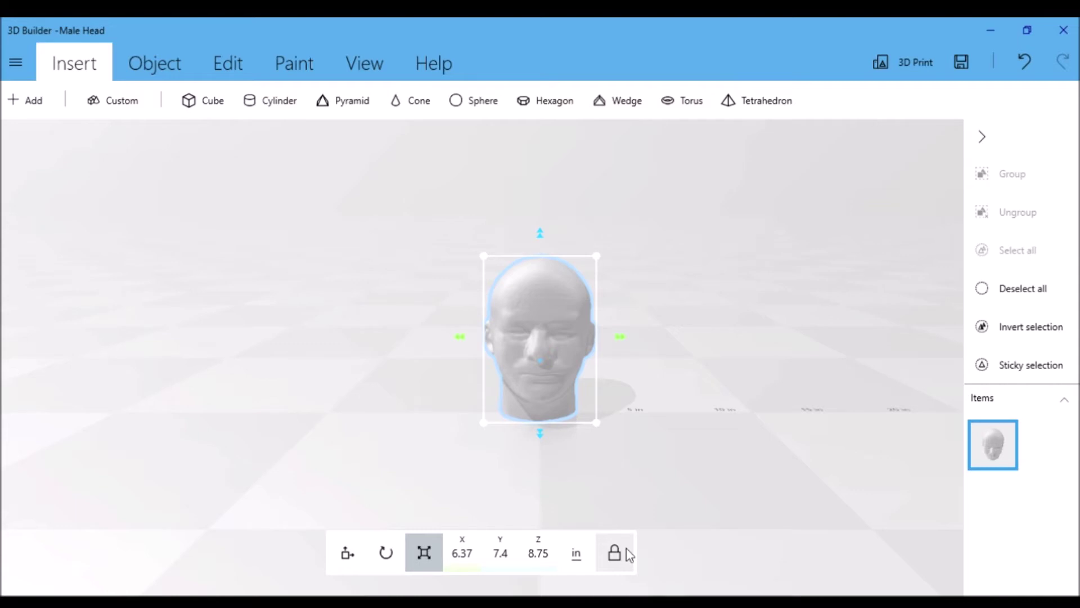
left_click(500, 554)
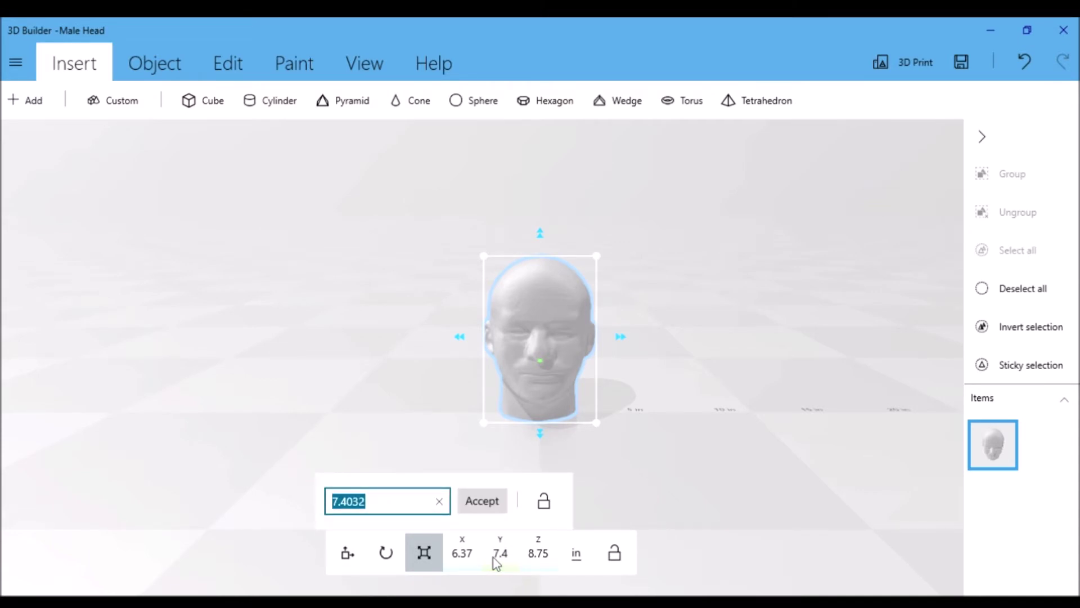
type("7.25")
key("Return")
left_click_drag(444, 468, 694, 453)
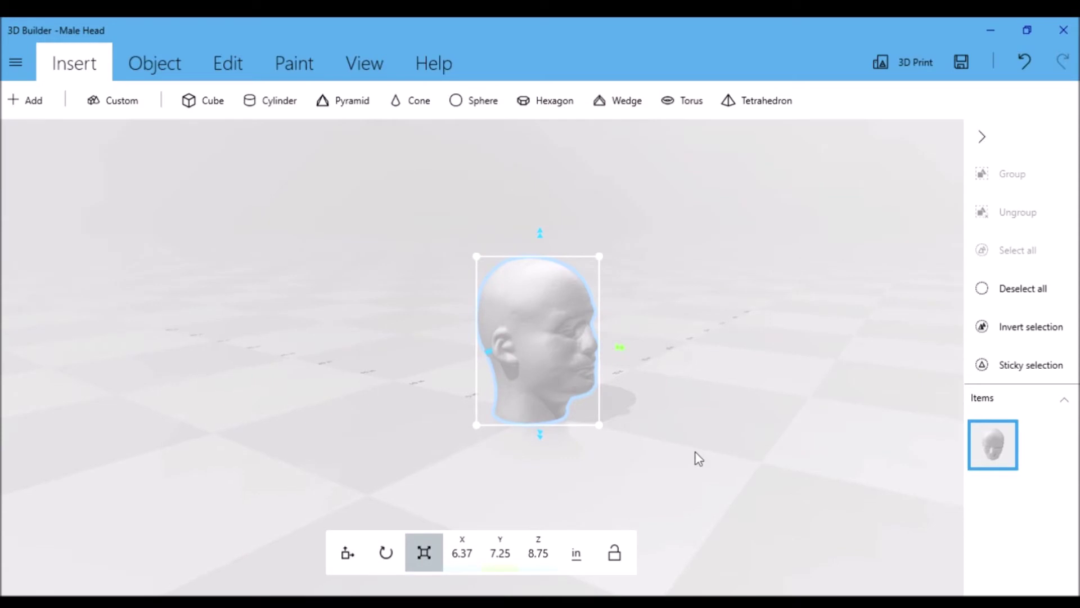
left_click_drag(687, 460, 494, 456)
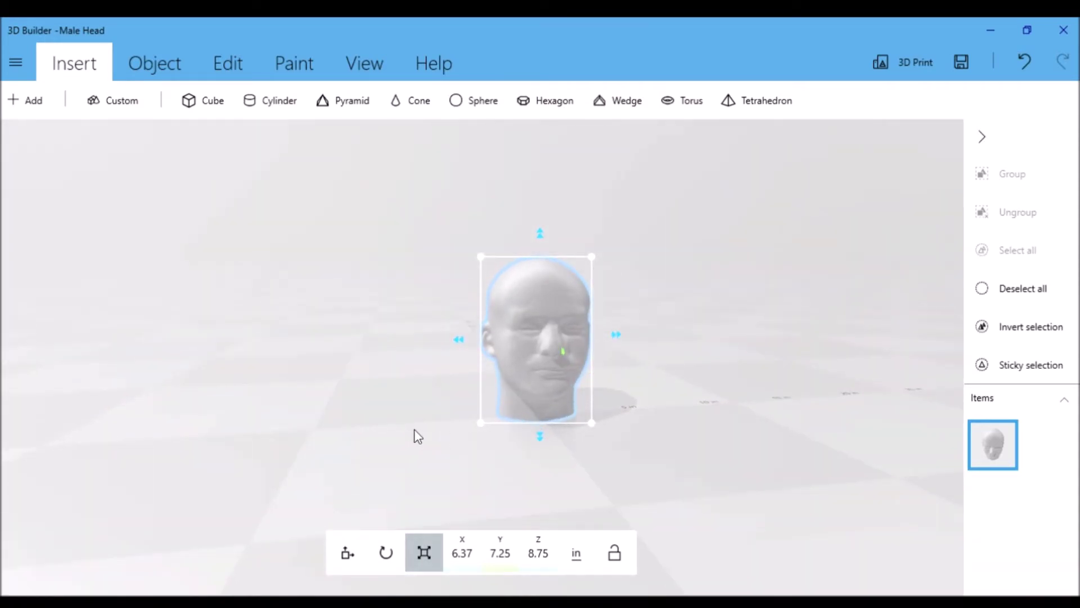
scroll(639, 444, "up", 3)
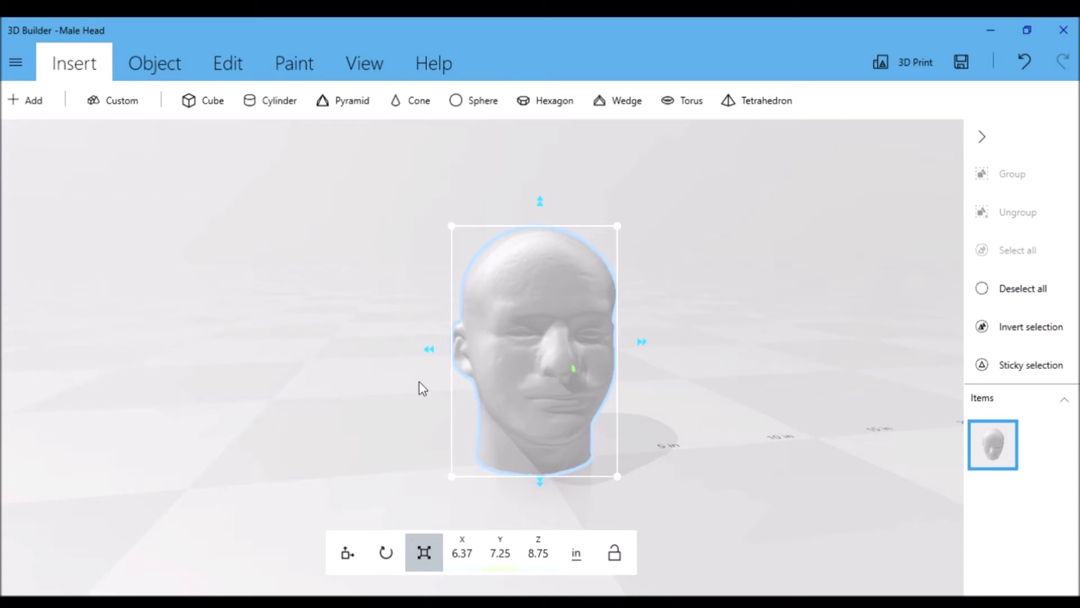
- Save the resized head as a new file named My Head
left_click(16, 65)
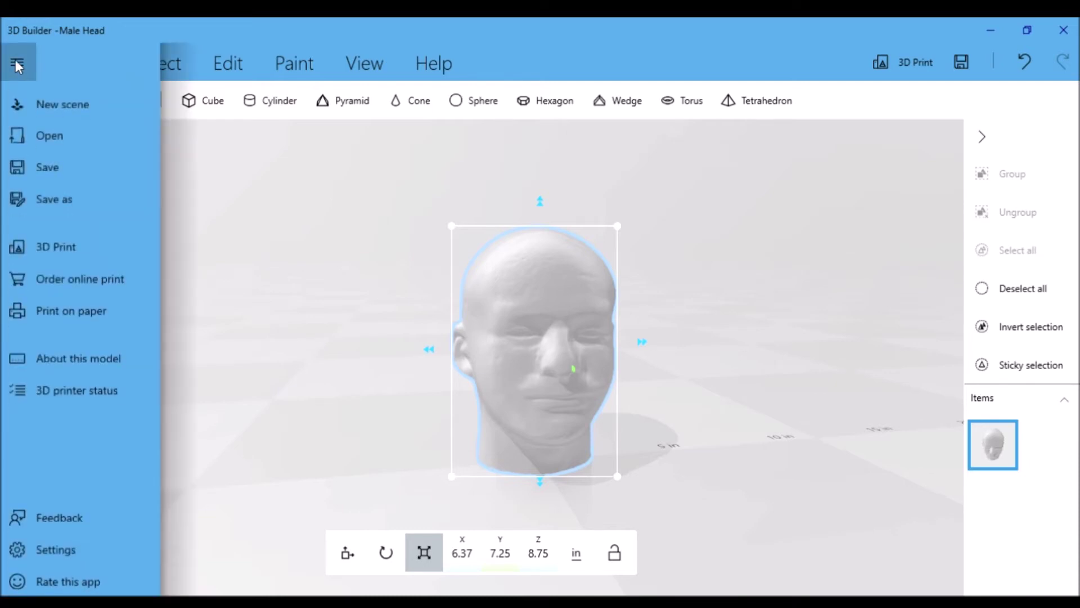
left_click(45, 199)
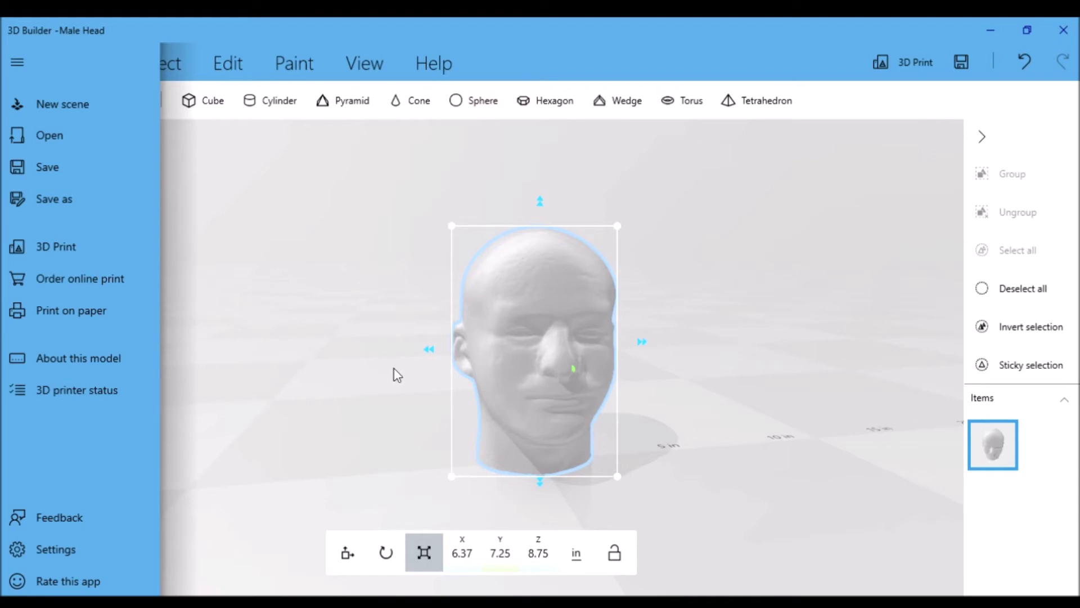
key("ctrl+s")
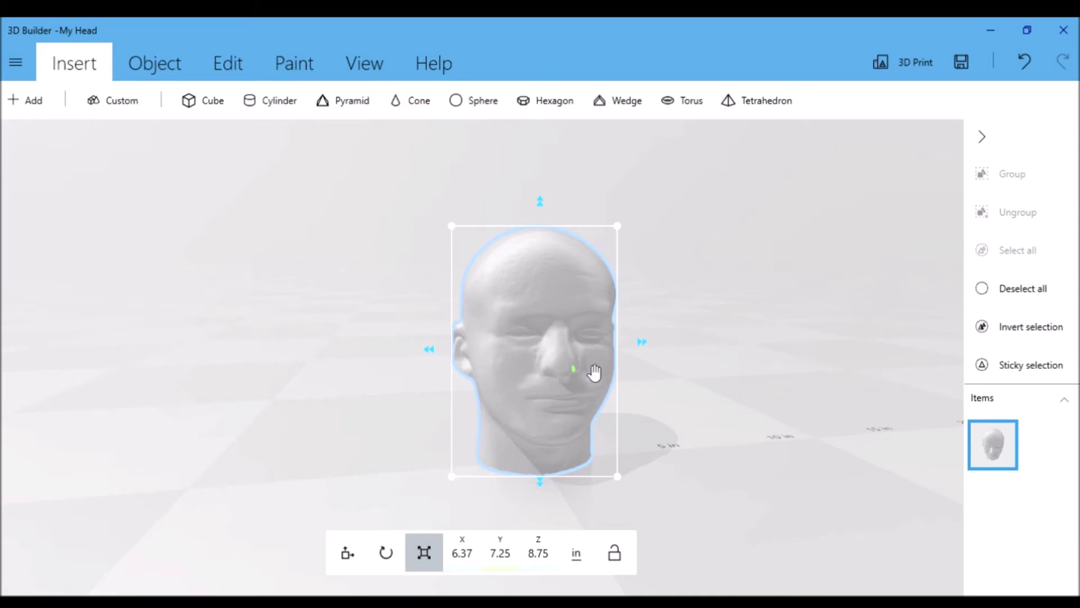
- Add the glasses frame from the recent models to the head scene, importing it in millimetres
left_click_drag(718, 465, 678, 473)
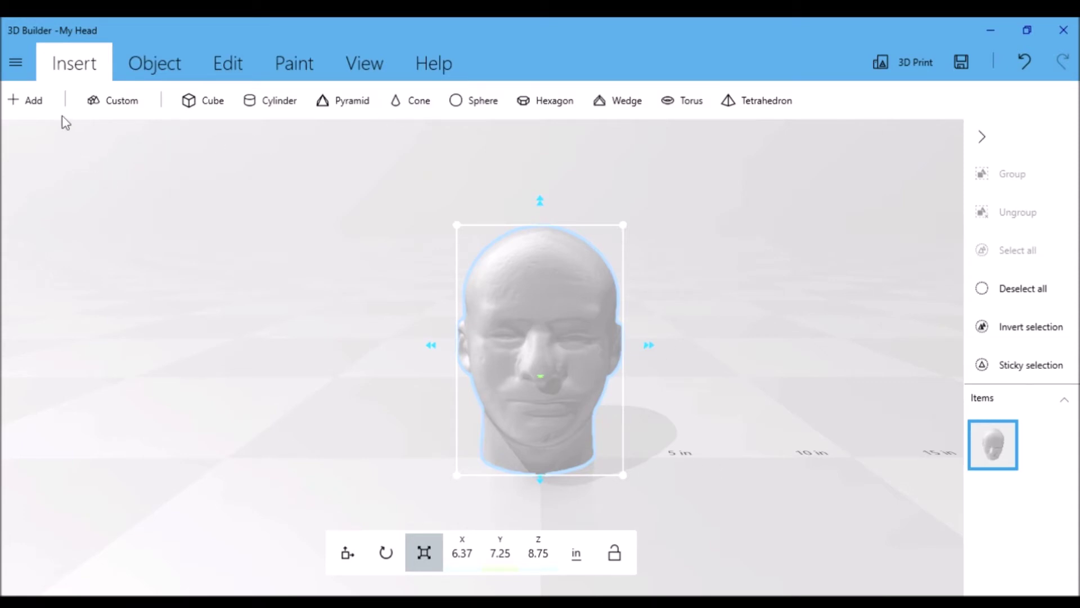
left_click(33, 102)
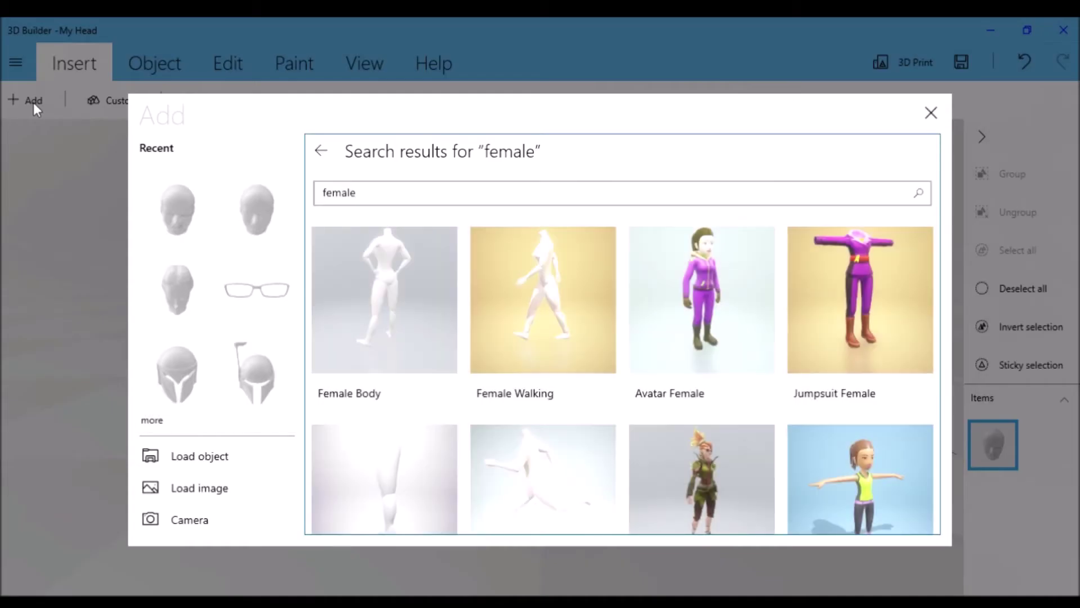
left_click(254, 284)
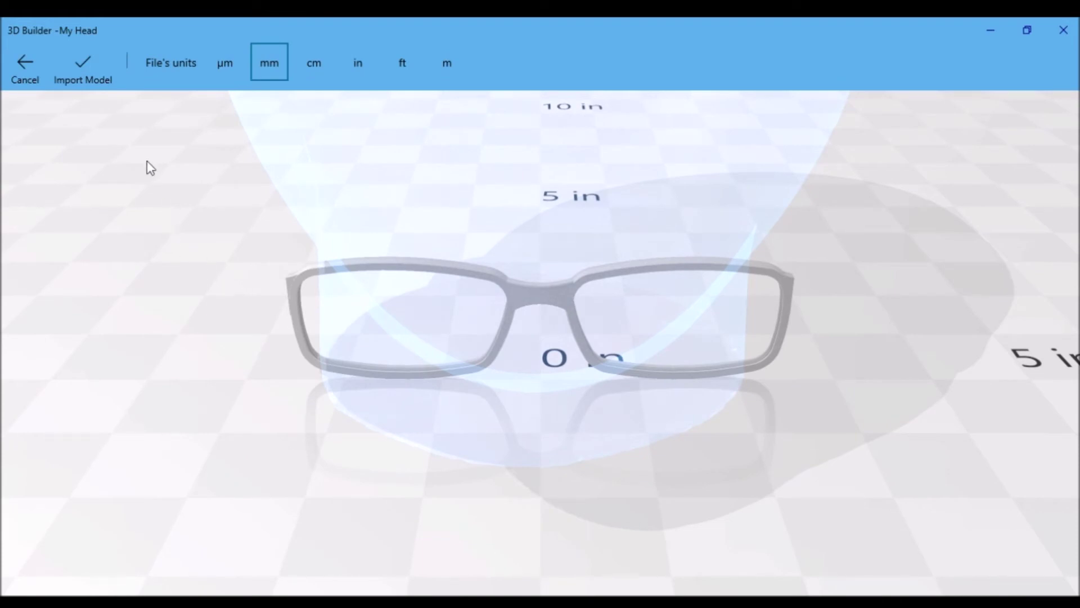
left_click(82, 76)
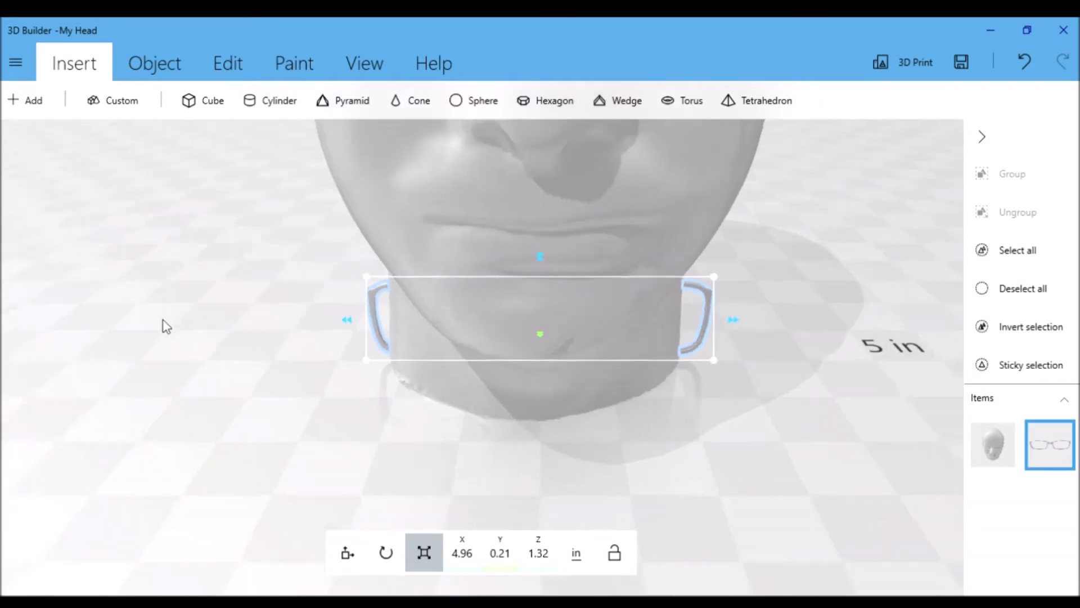
- Move the glasses forward out of the neck to a Y position of about -3.52 in
scroll(164, 319, "down", 5)
right_click_drag(251, 403, 305, 348)
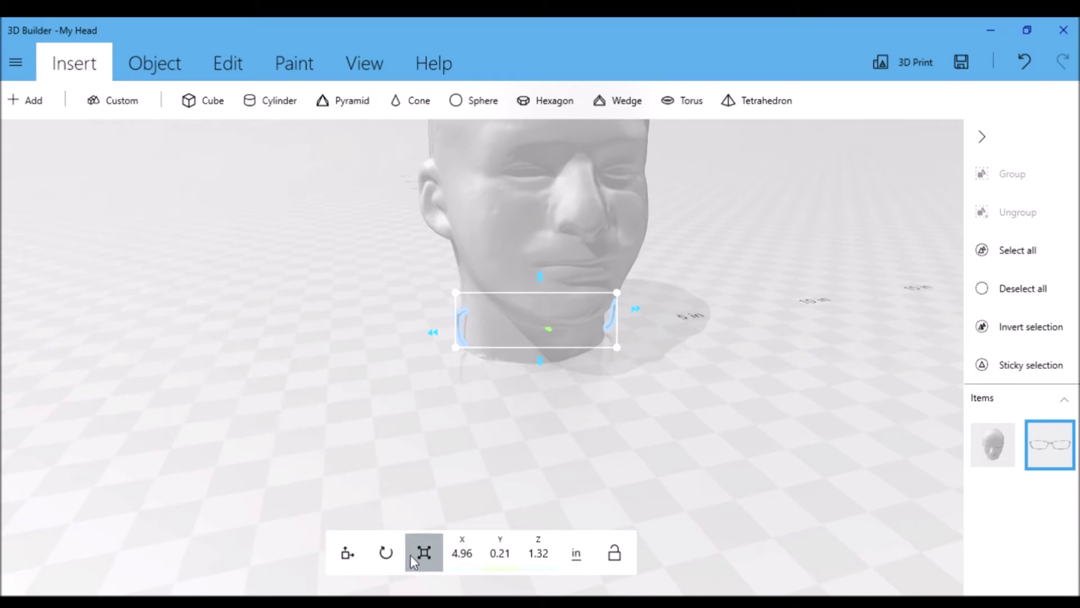
left_click(347, 554)
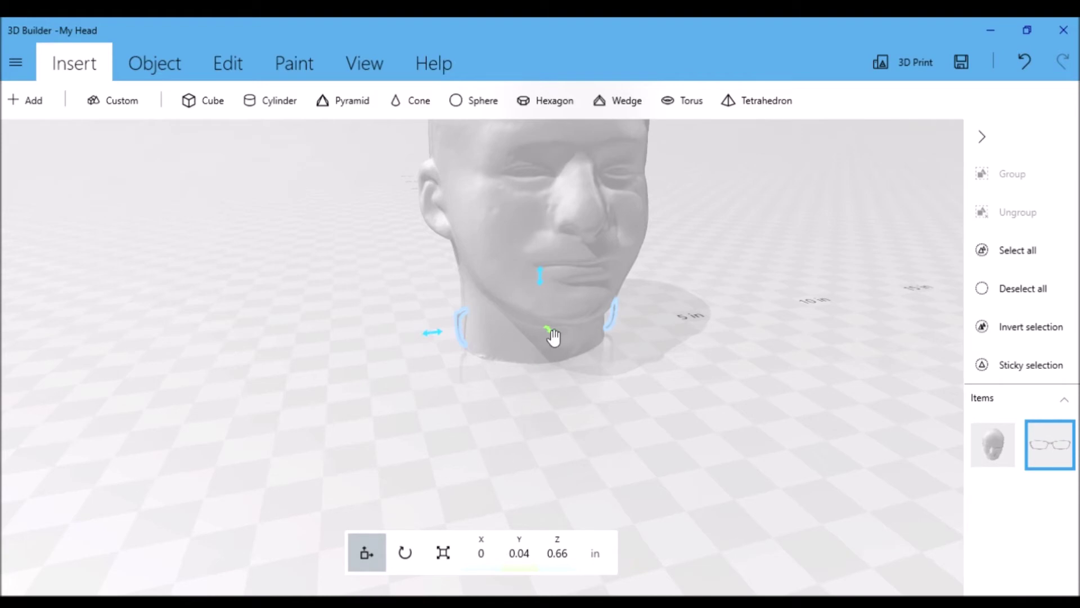
left_click_drag(552, 335, 573, 392)
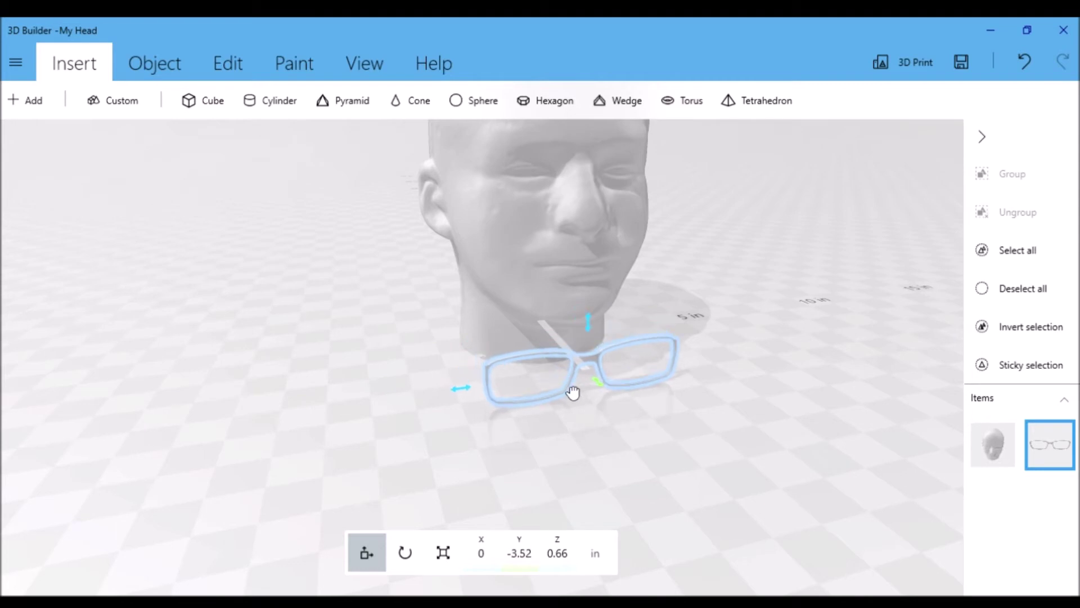
right_click_drag(658, 434, 564, 450)
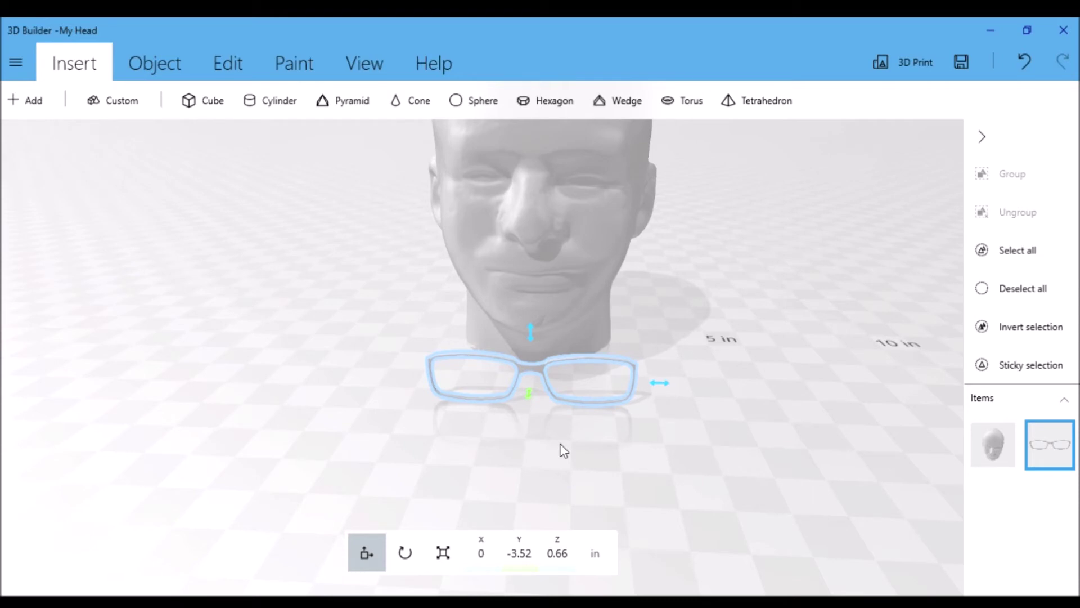
- Lock the glasses' proportions and scale them to an X size of 5.5 in
left_click(445, 553)
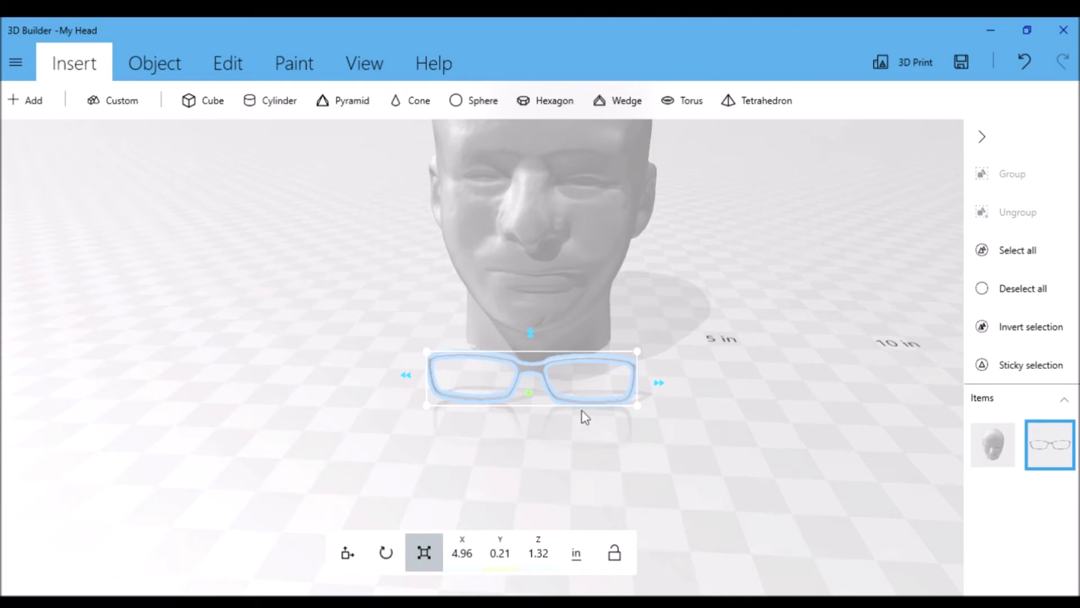
left_click(614, 554)
left_click(615, 553)
left_click(475, 556)
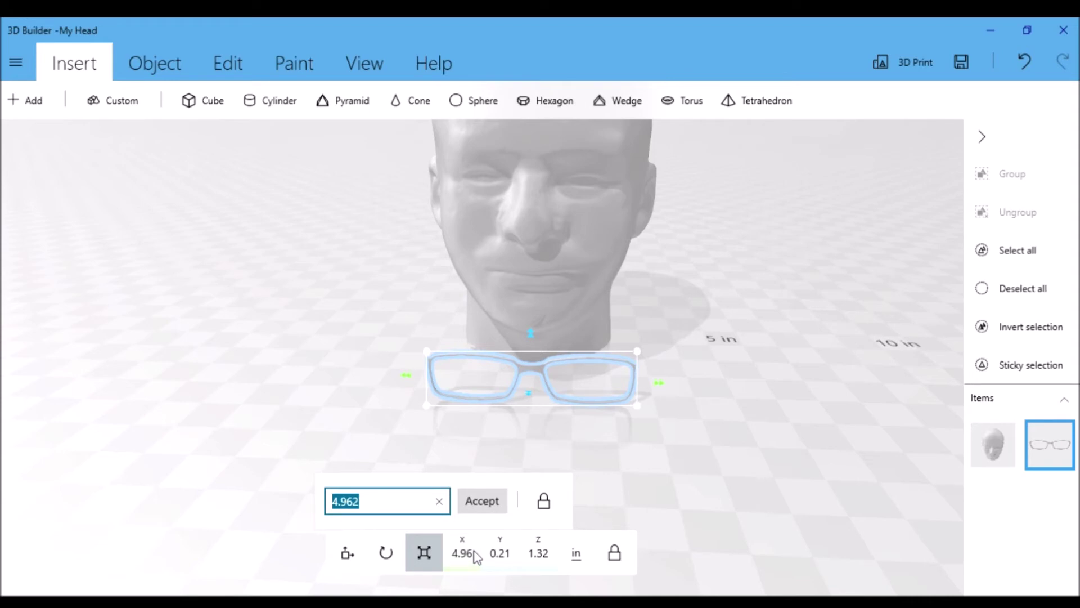
type("5.5")
key("Return")
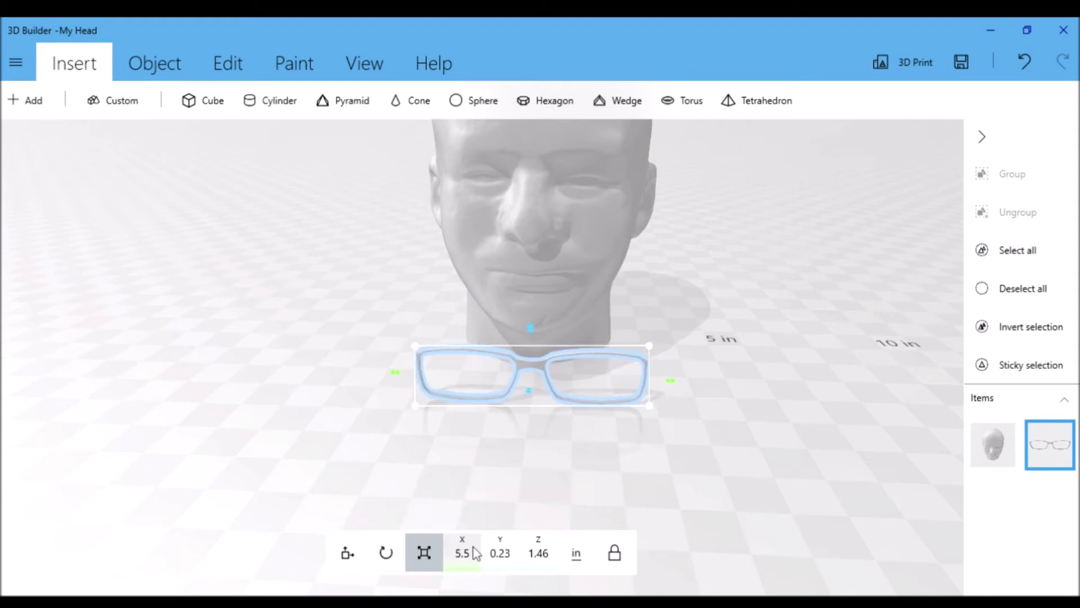
- Raise the glasses to eye level, at a Z position of about 5.11 in
left_click_drag(373, 432, 566, 444)
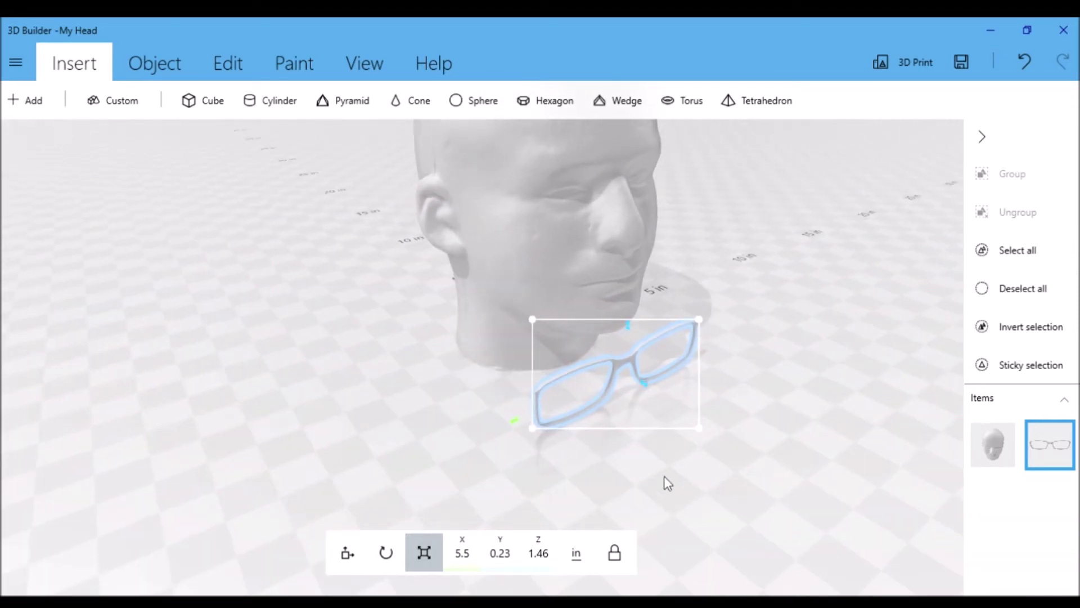
left_click(348, 552)
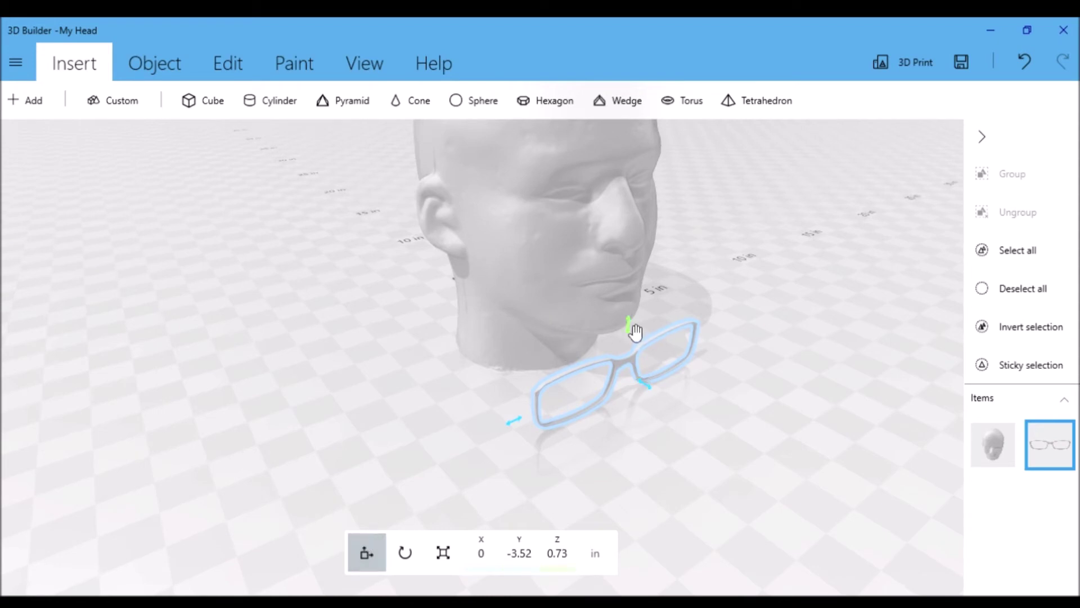
left_click_drag(635, 331, 636, 130)
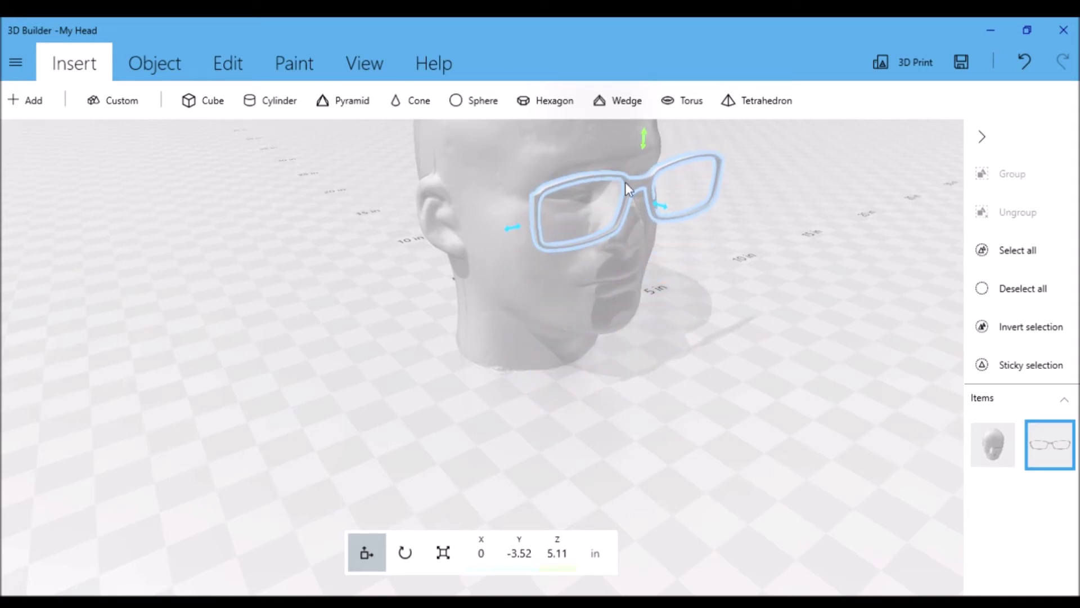
- Move the glasses back toward the face to a Y position of about -3.06 in
scroll(740, 383, "up", 3)
scroll(741, 380, "down", 5)
left_click_drag(744, 310, 859, 410)
left_click_drag(711, 429, 782, 421)
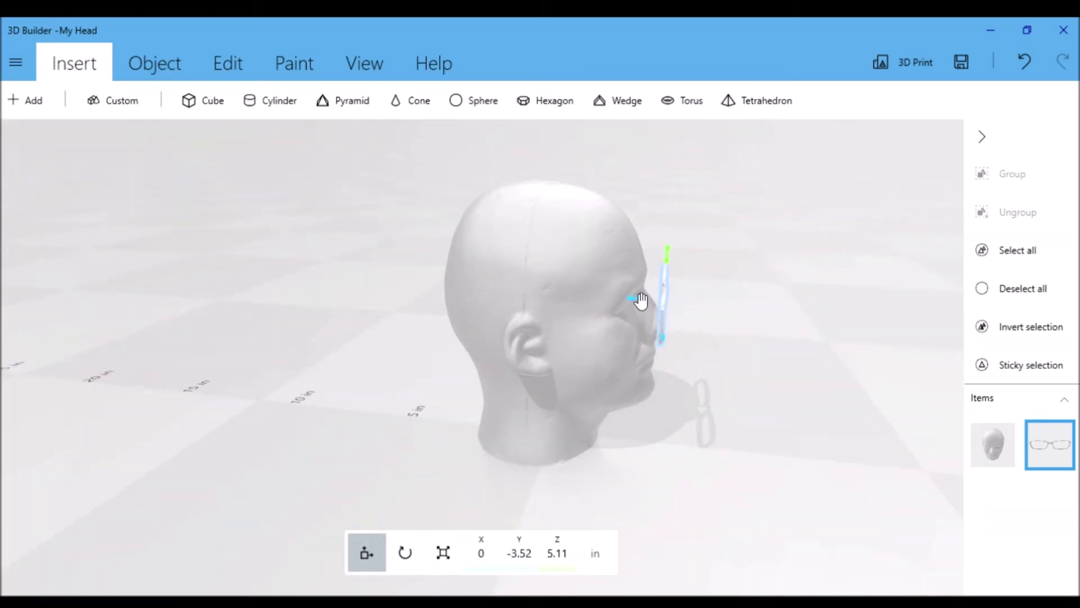
left_click_drag(641, 298, 633, 299)
left_click_drag(807, 441, 508, 414)
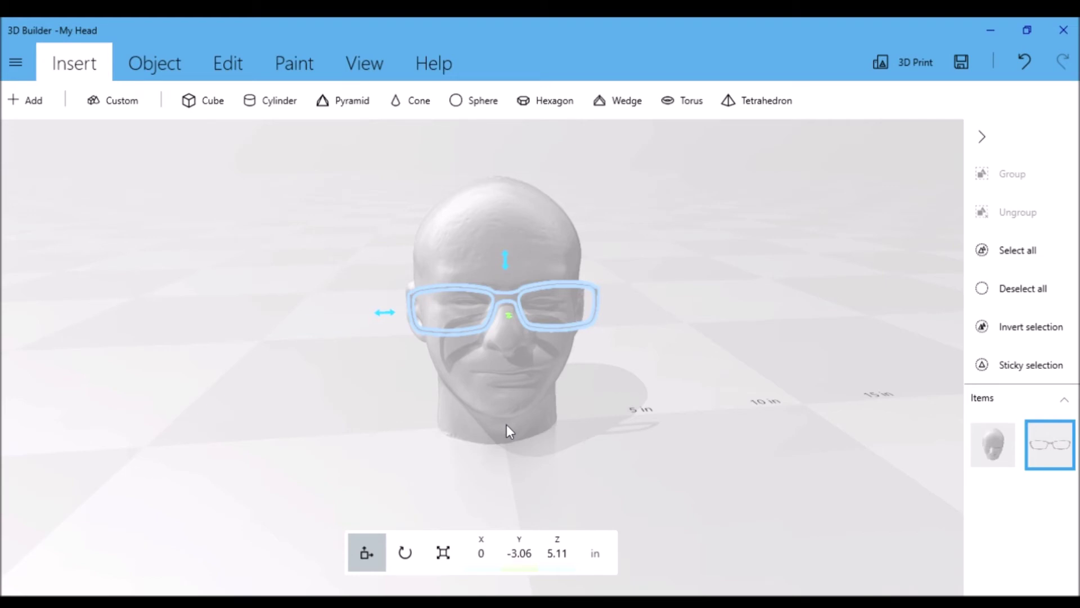
- Shrink the glasses proportionally from one side to an X size of about 4.83 in
scroll(644, 441, "up", 2)
scroll(641, 437, "up", 1)
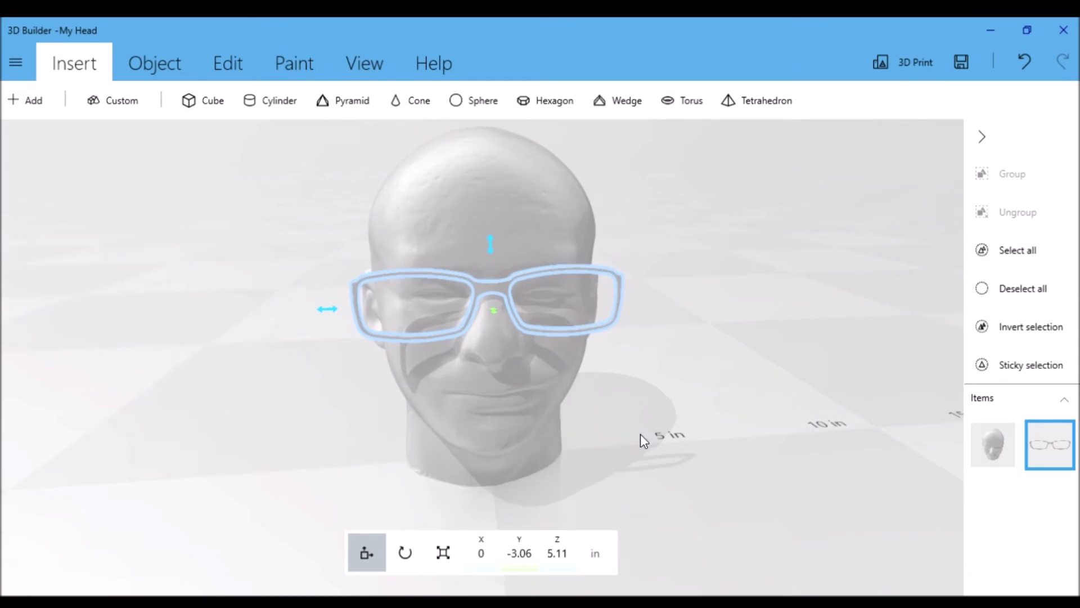
scroll(629, 438, "up", 1)
mouse_move(687, 475)
right_mouse_down()
mouse_move(668, 471)
mouse_move(677, 490)
mouse_move(691, 457)
right_mouse_up()
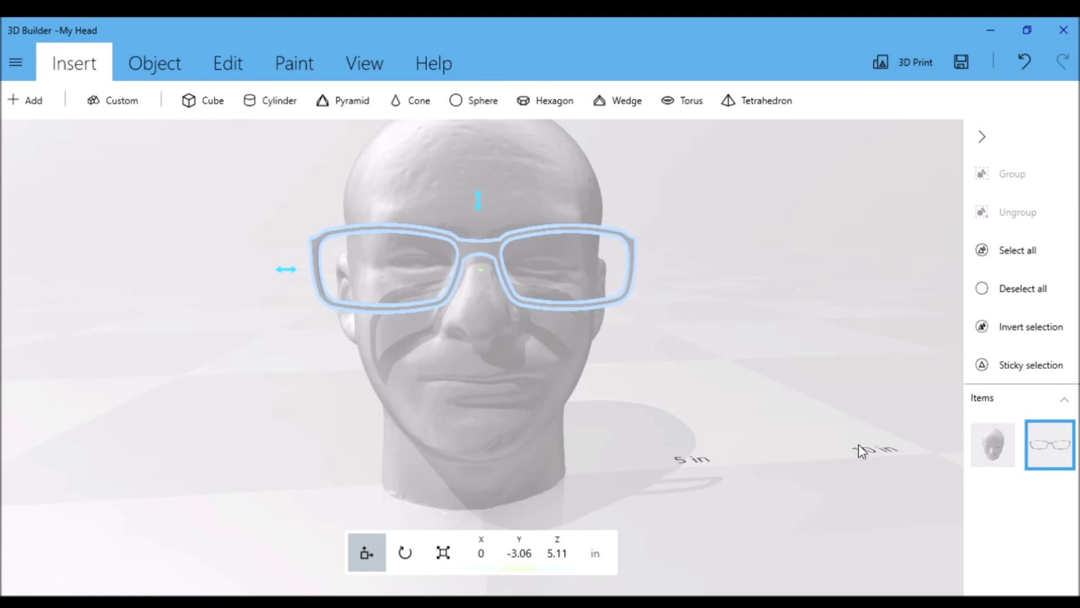
left_click(441, 552)
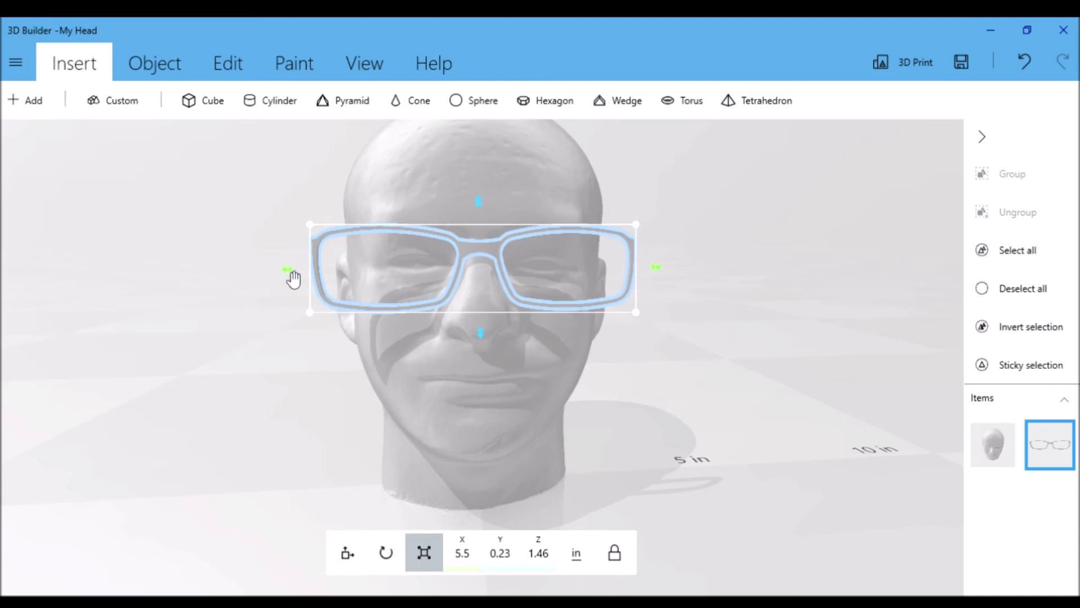
left_click_drag(292, 276, 336, 289)
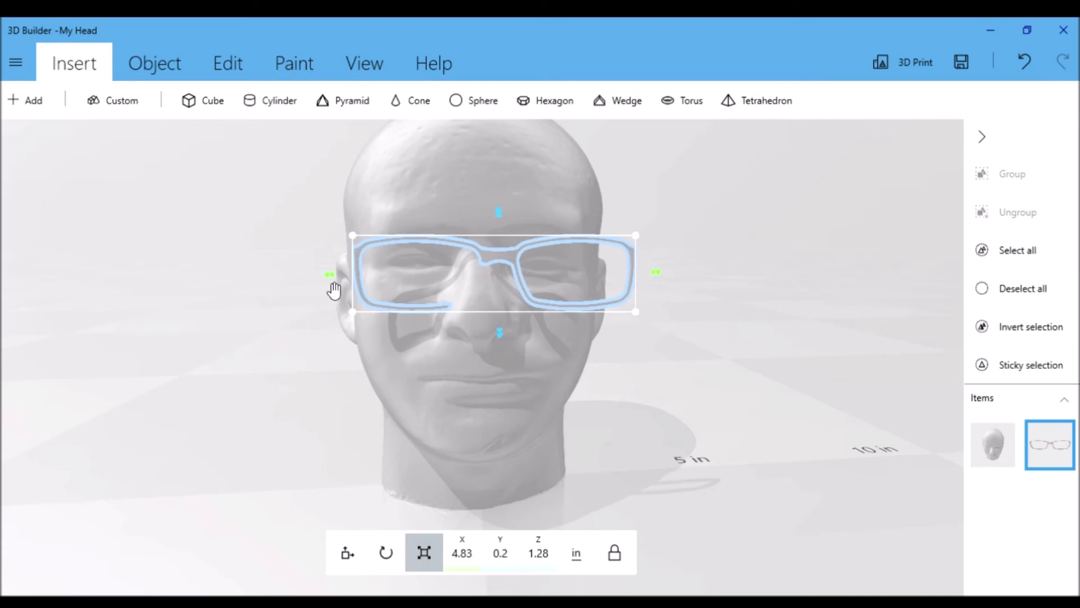
- Centre the glasses horizontally on the face by setting their X position to 0
left_click(350, 555)
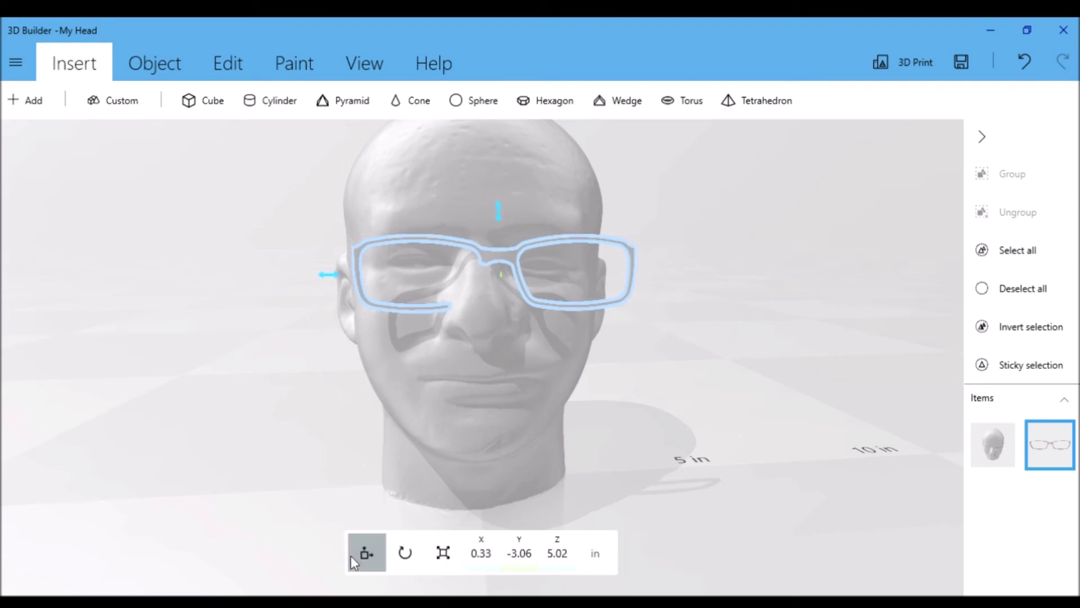
left_click(480, 554)
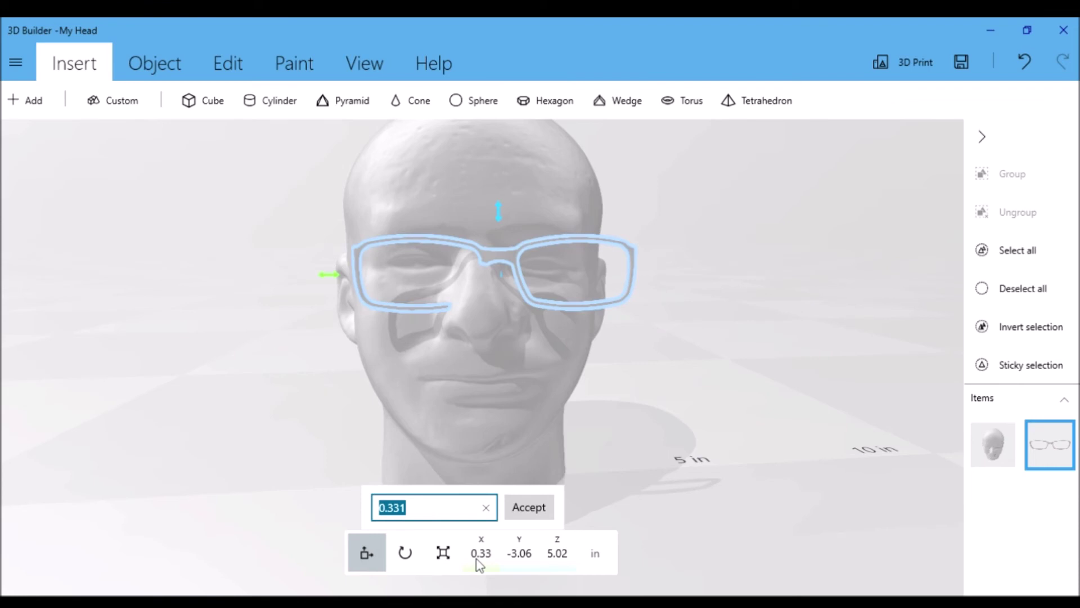
type("0")
key("Return")
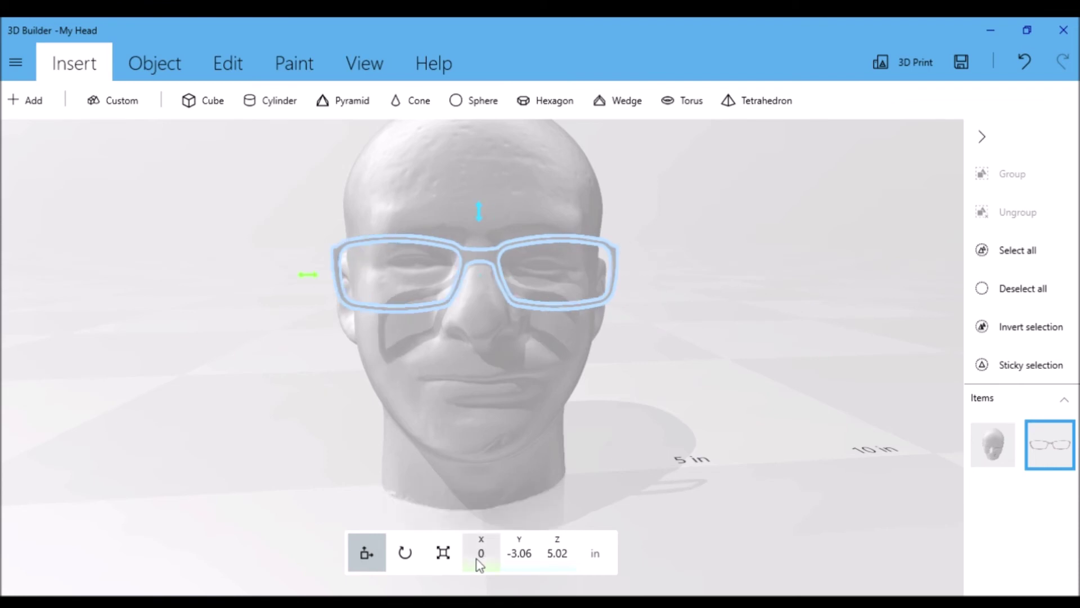
- Raise the glasses slightly on the face to a Z position of about 5.19 in
right_click_drag(332, 398, 294, 417)
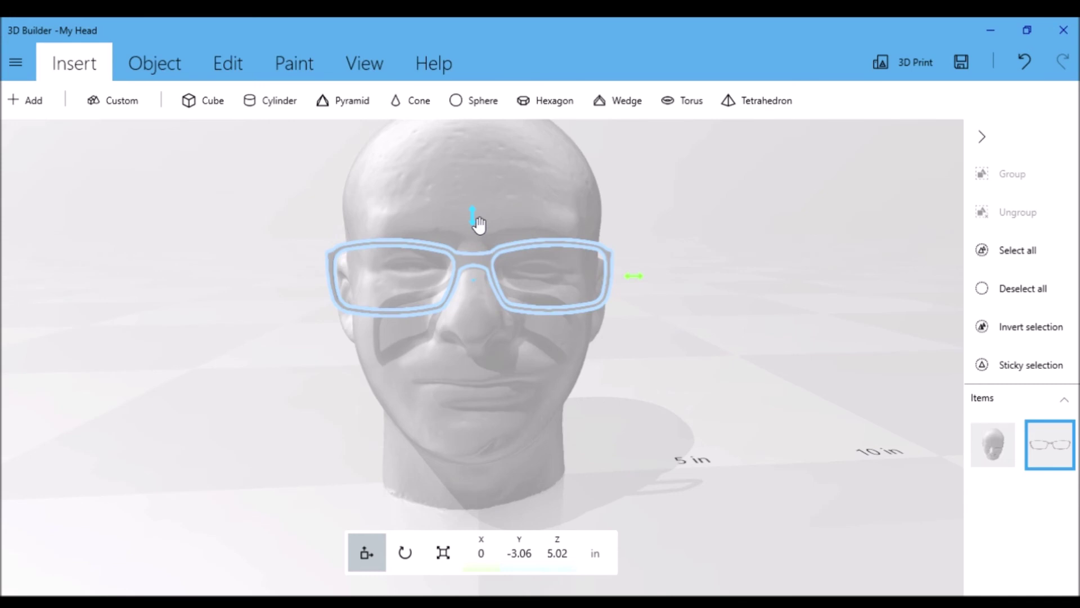
left_click_drag(479, 222, 476, 210)
left_click_drag(647, 433, 827, 446)
left_click_drag(707, 485, 738, 475)
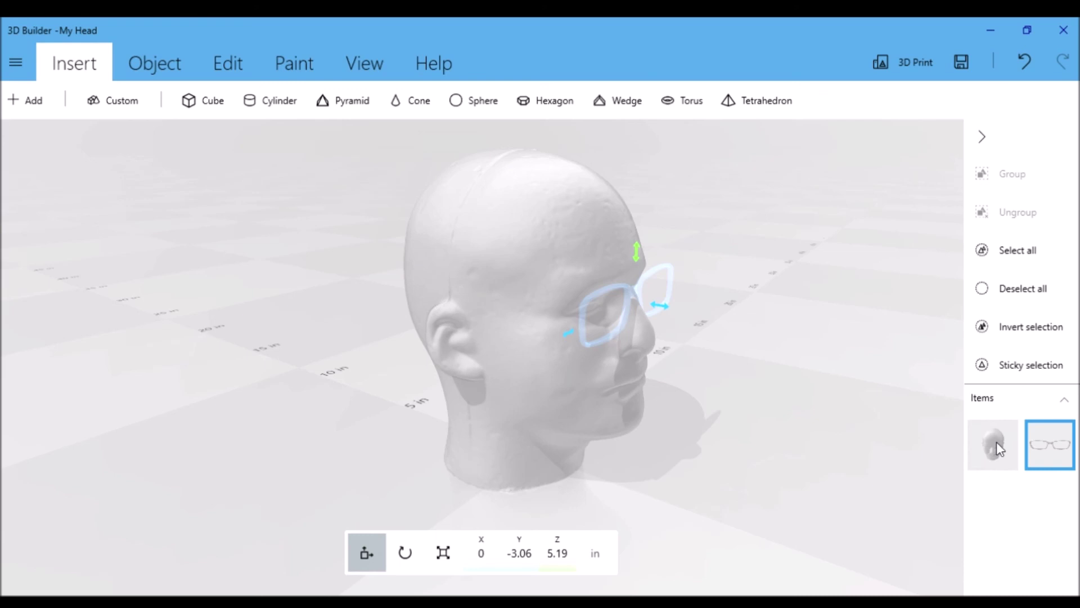
- Add the head to the selected glasses and merge the two into a single object
left_click(997, 441)
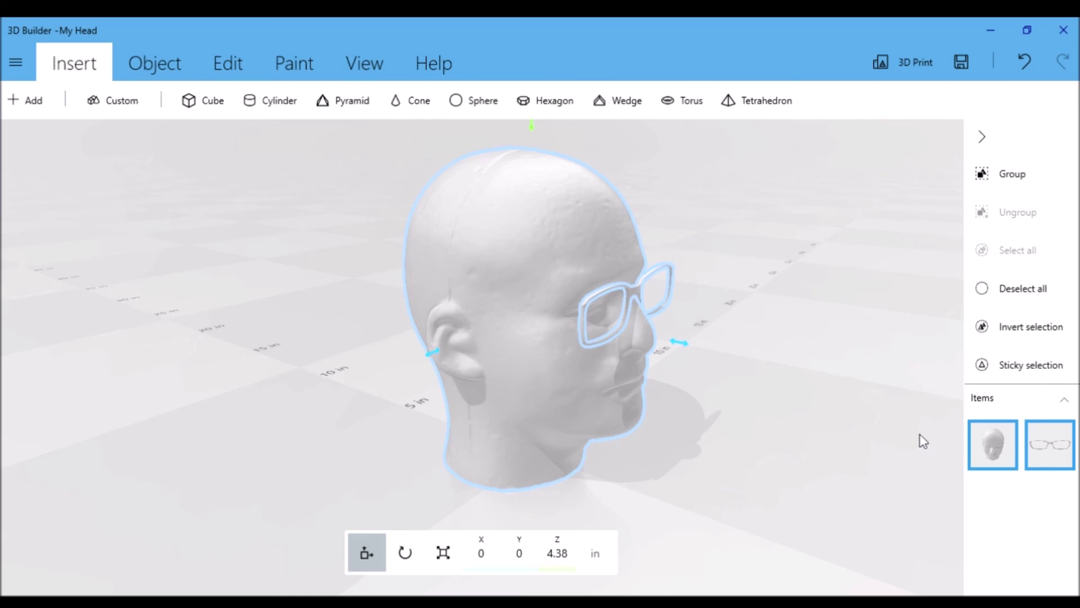
left_click(219, 72)
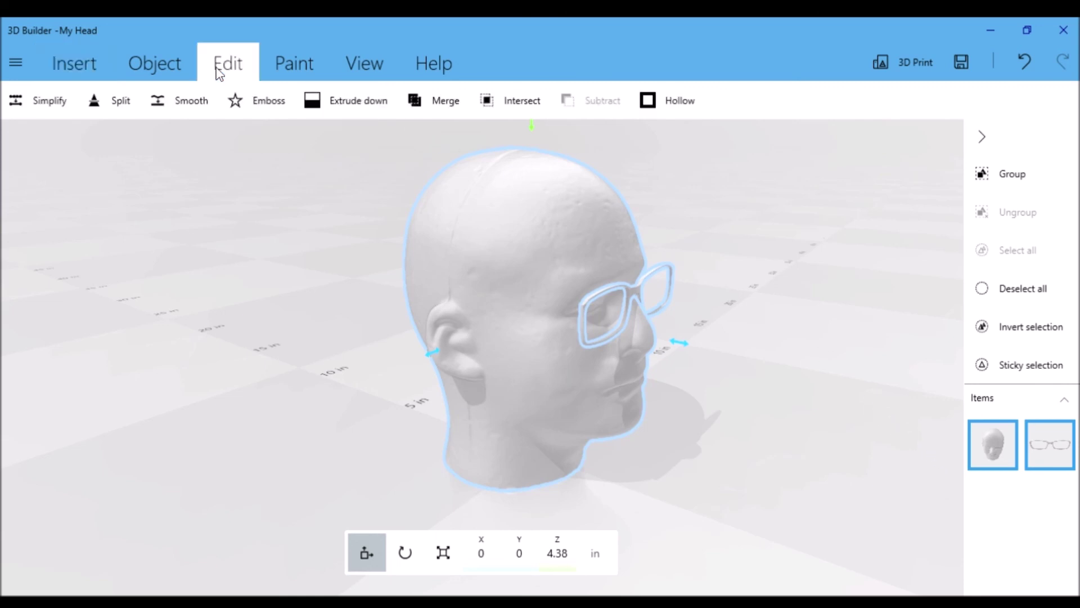
left_click(454, 101)
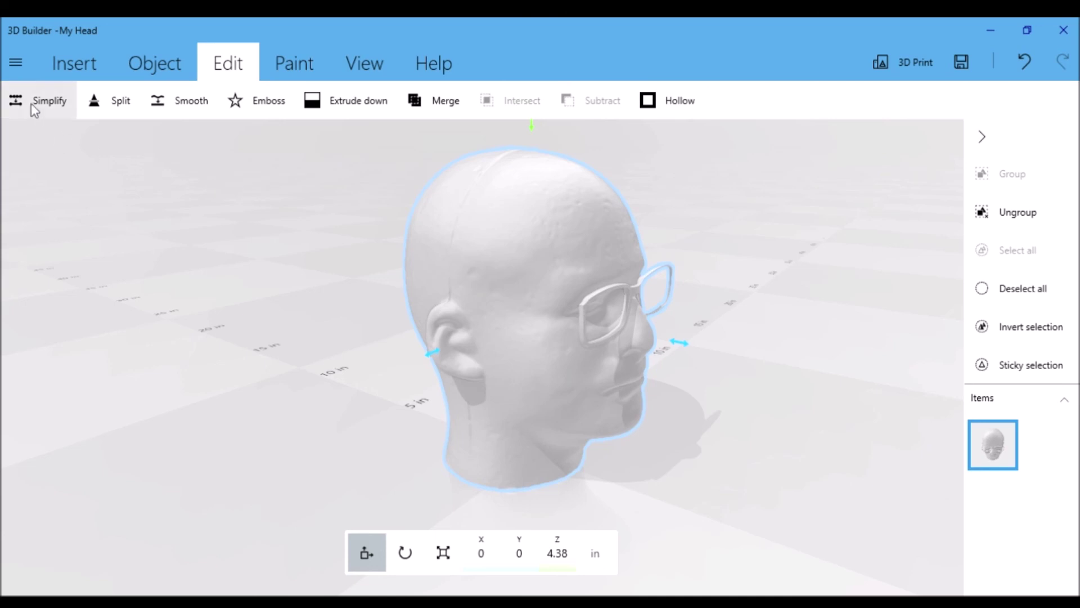
- Save the merged head and glasses to the existing My Head file
left_click(17, 64)
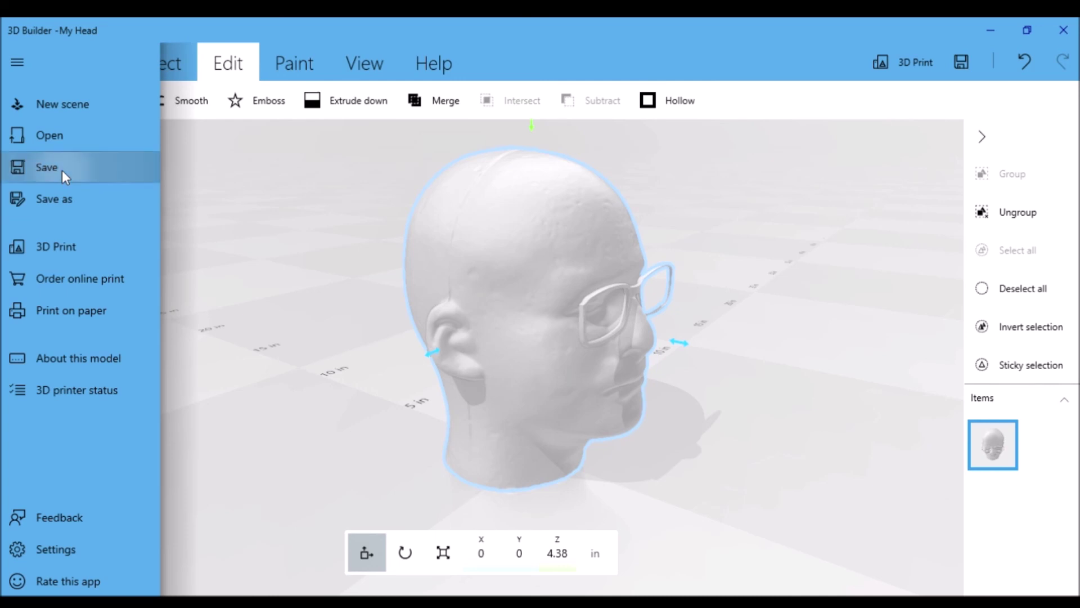
left_click(62, 170)
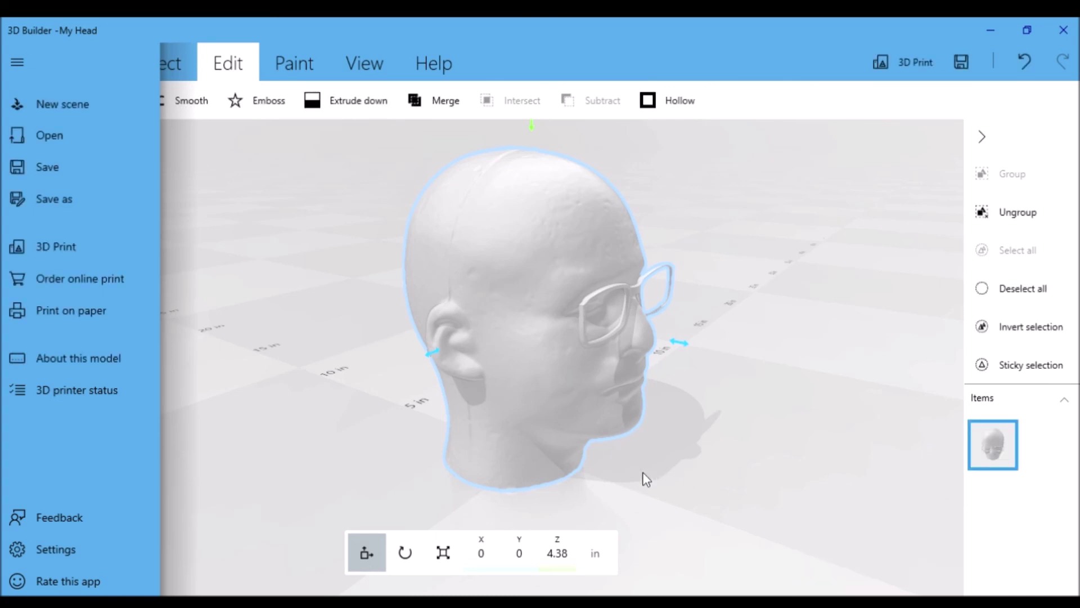
left_click(398, 397)
left_click_drag(716, 482, 552, 450)
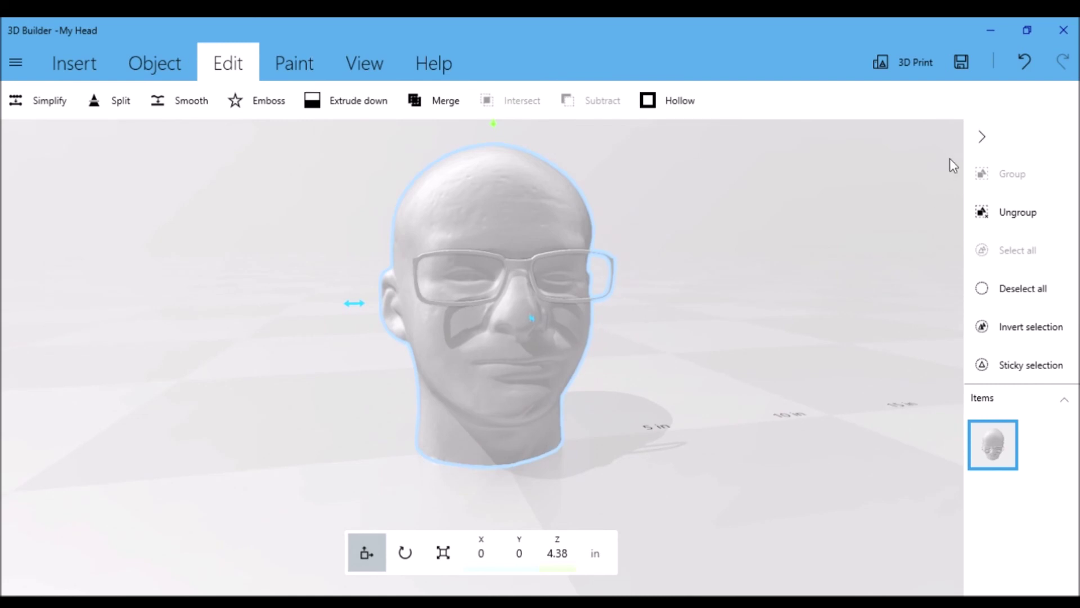